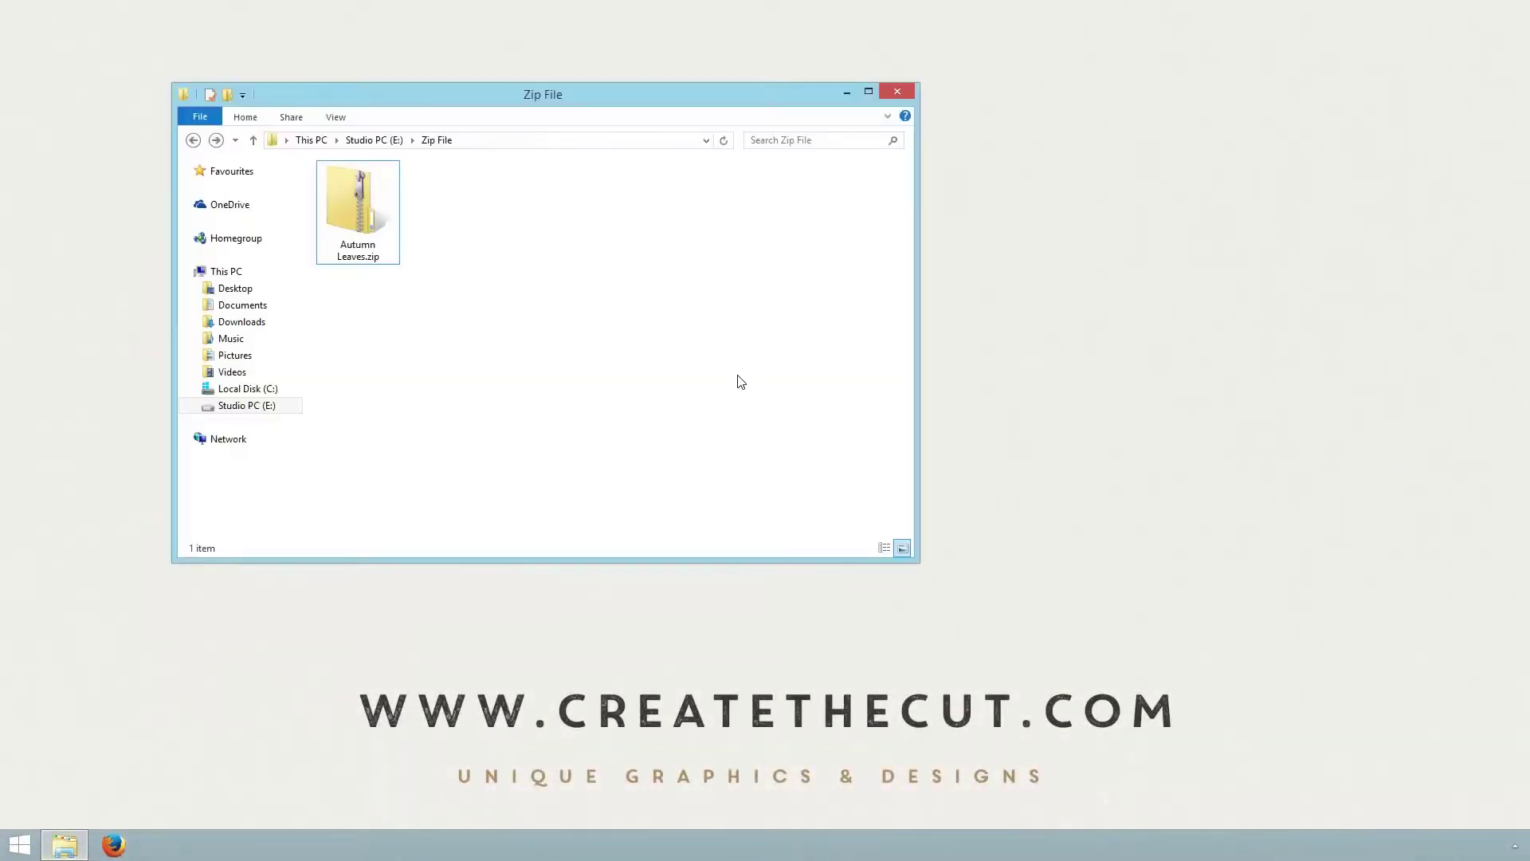
- Extract Autumn Leaves.zip with Extract All, then open the nested Autumn Leaves folders
left_click(380, 203)
right_click(381, 204)
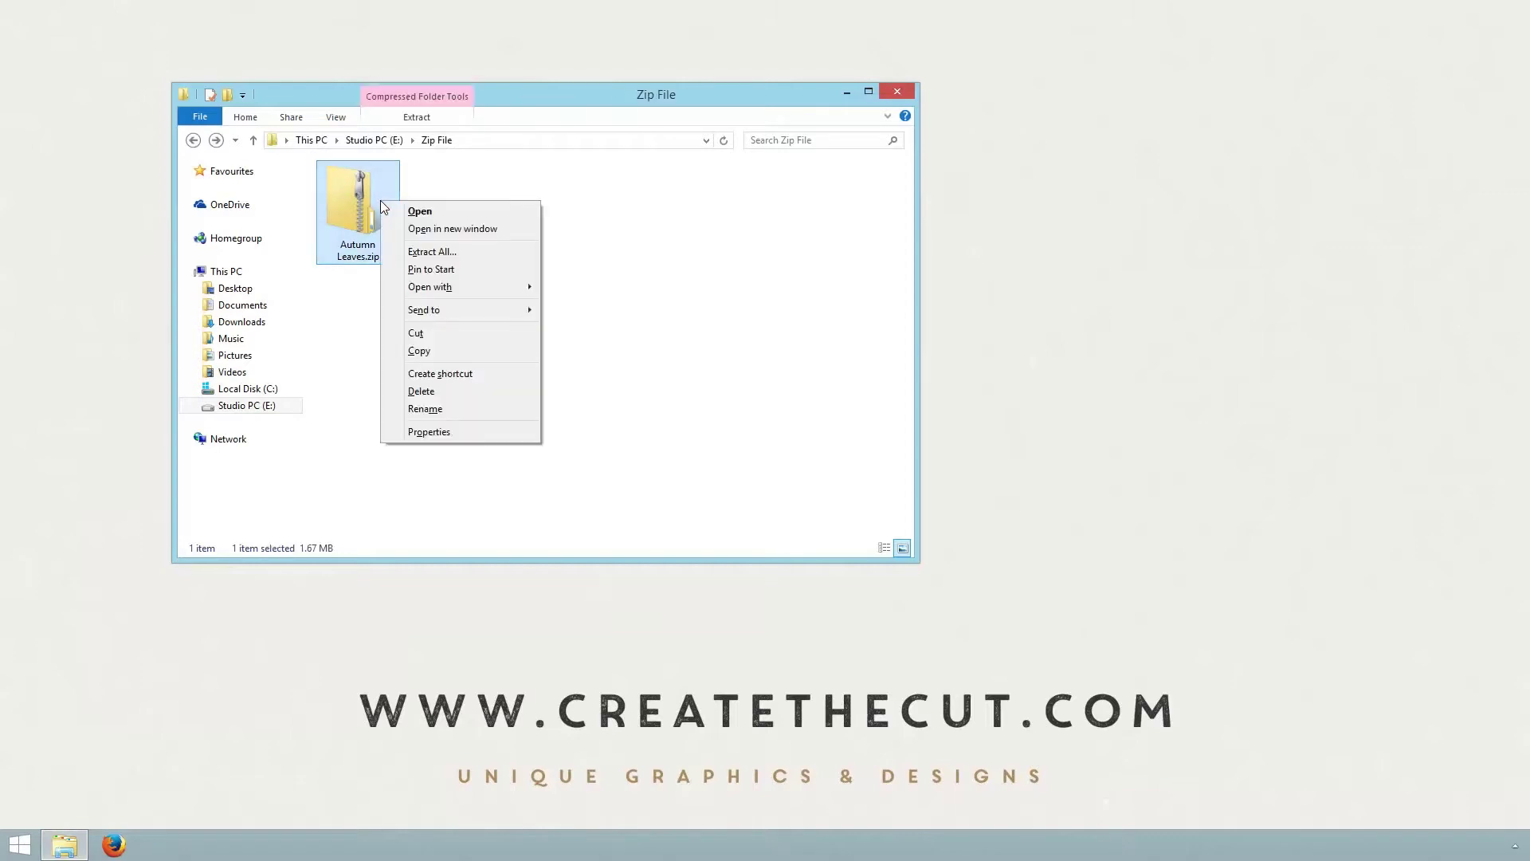
left_click(492, 252)
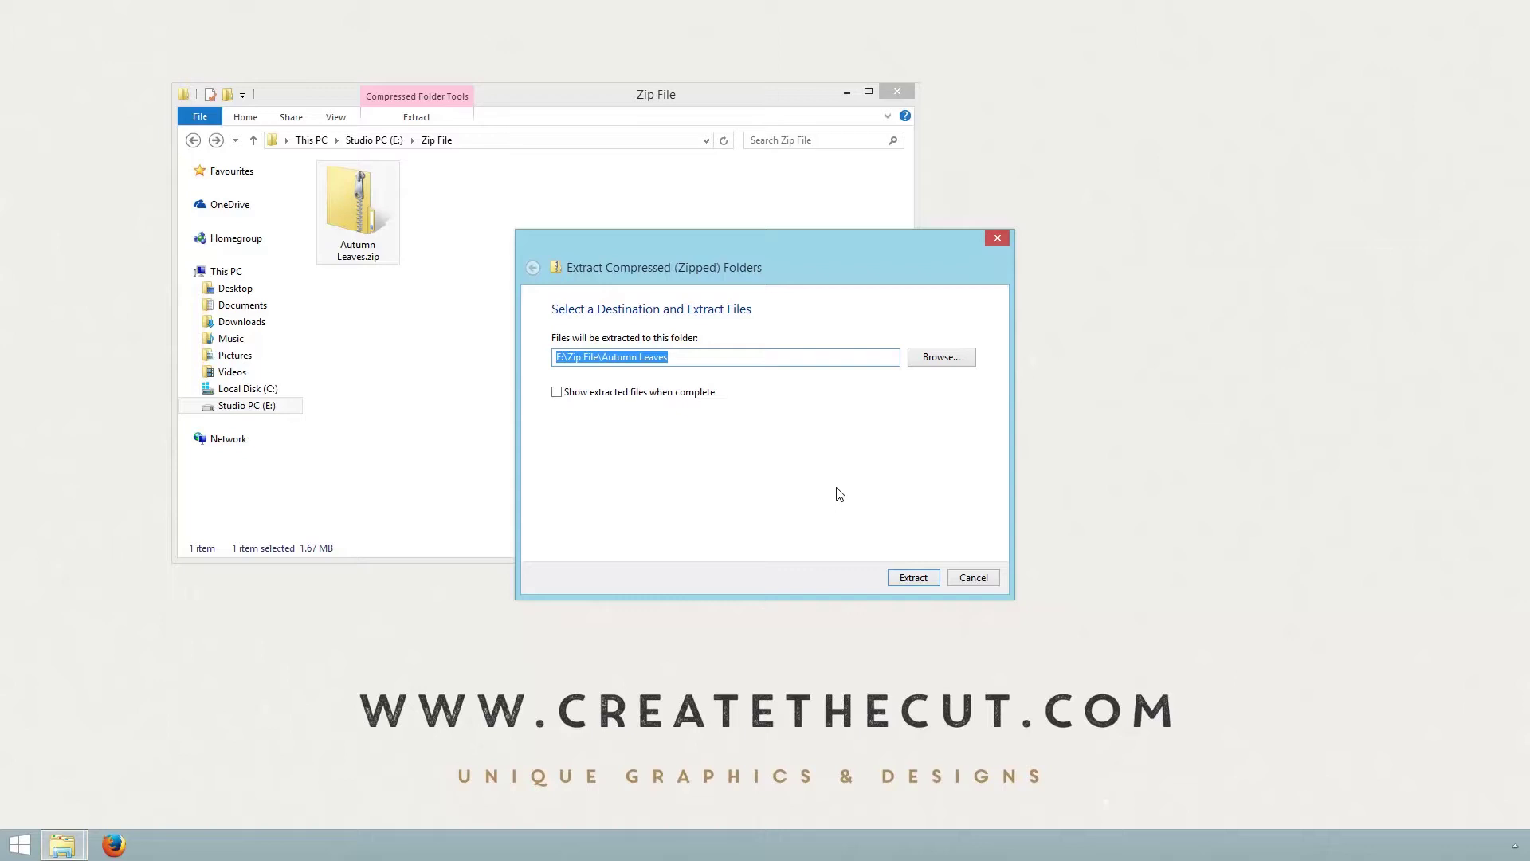
left_click(914, 578)
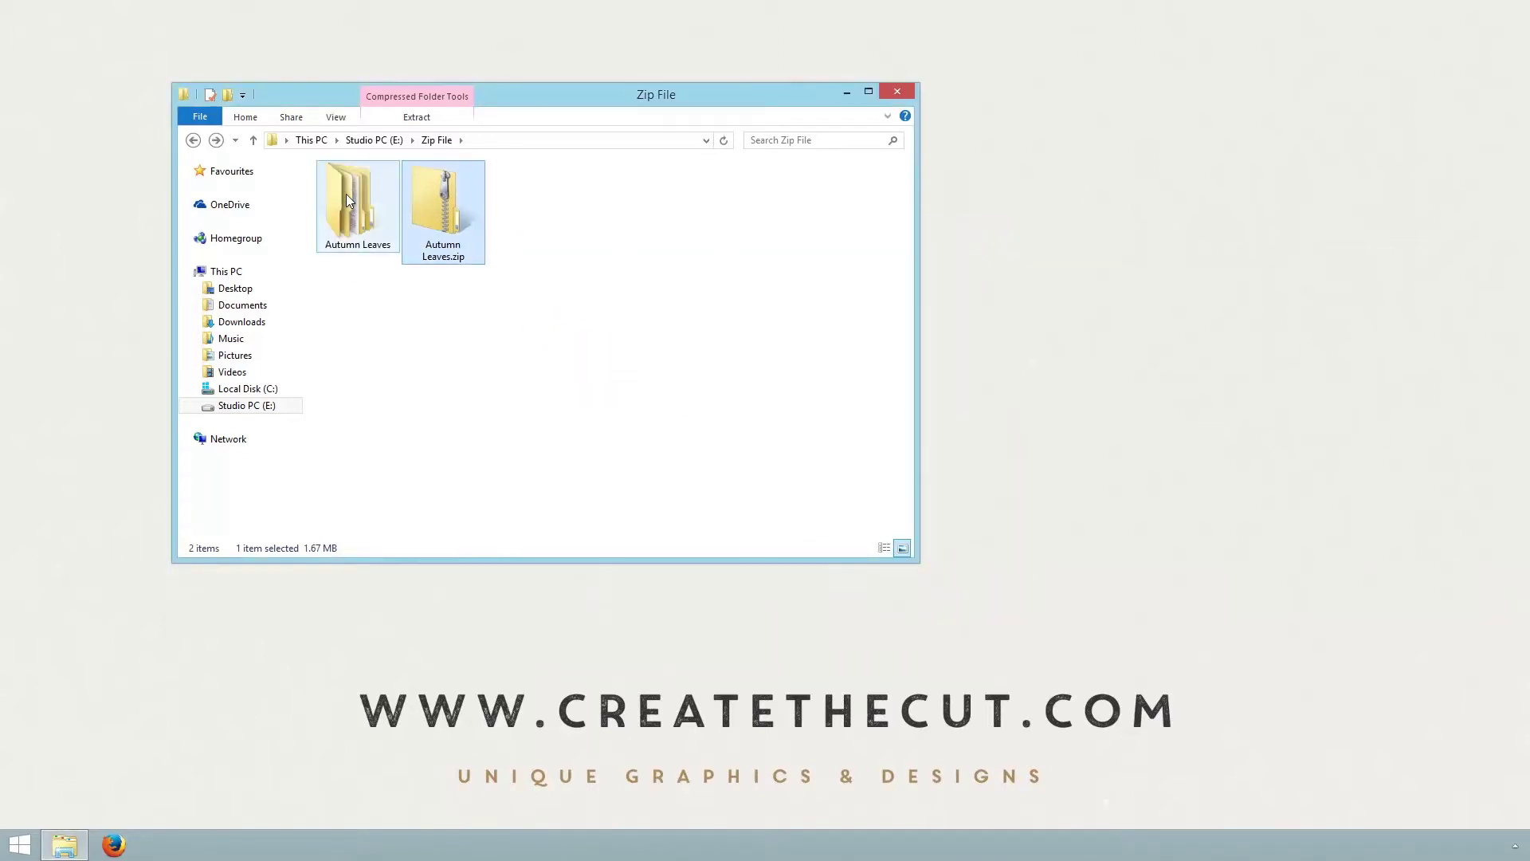
double_click(346, 194)
double_click(350, 198)
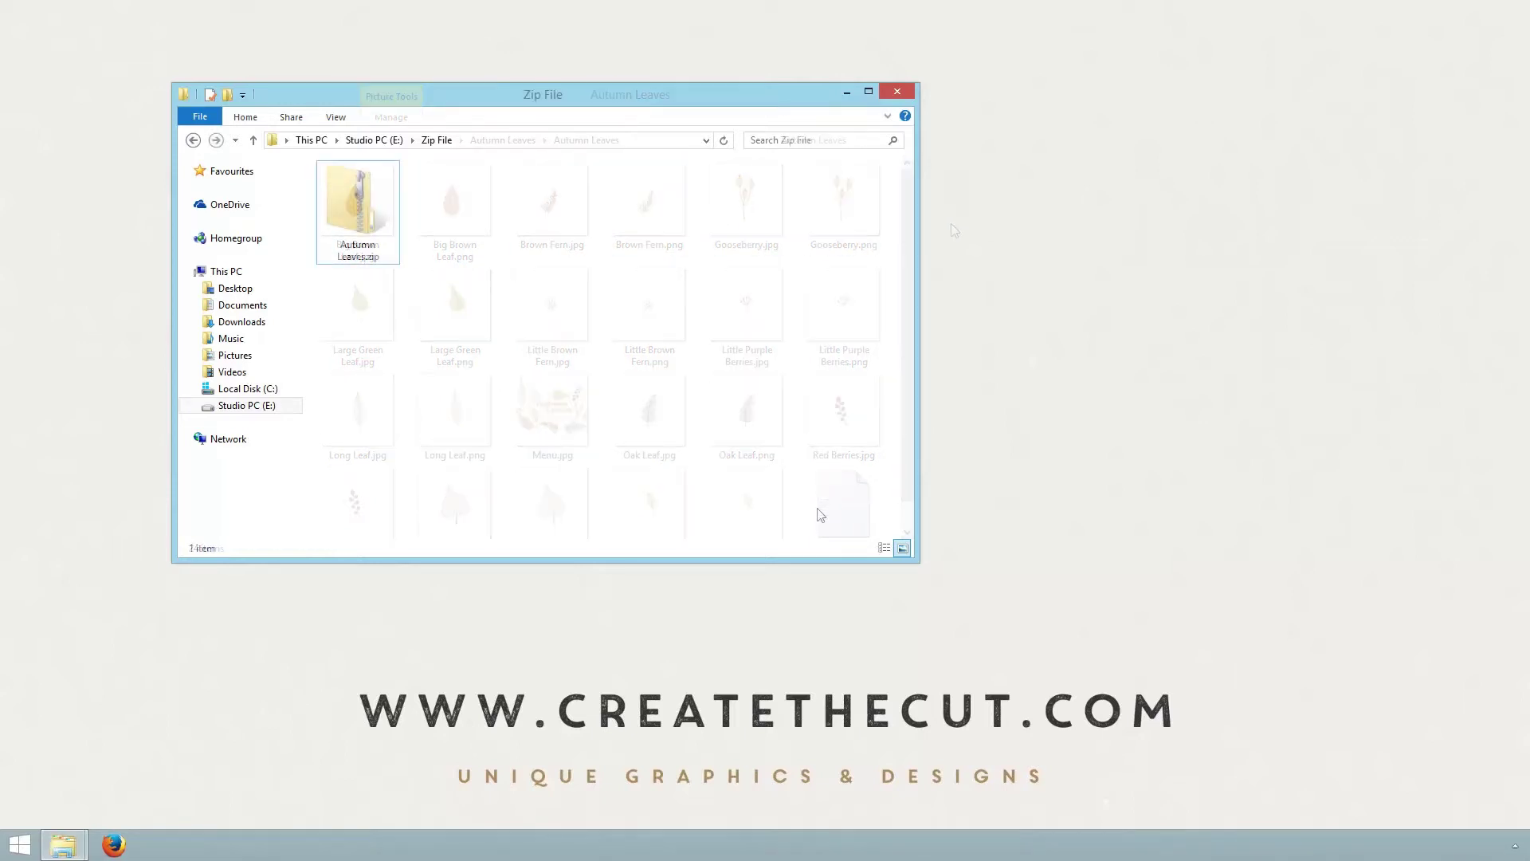
right_click(371, 210)
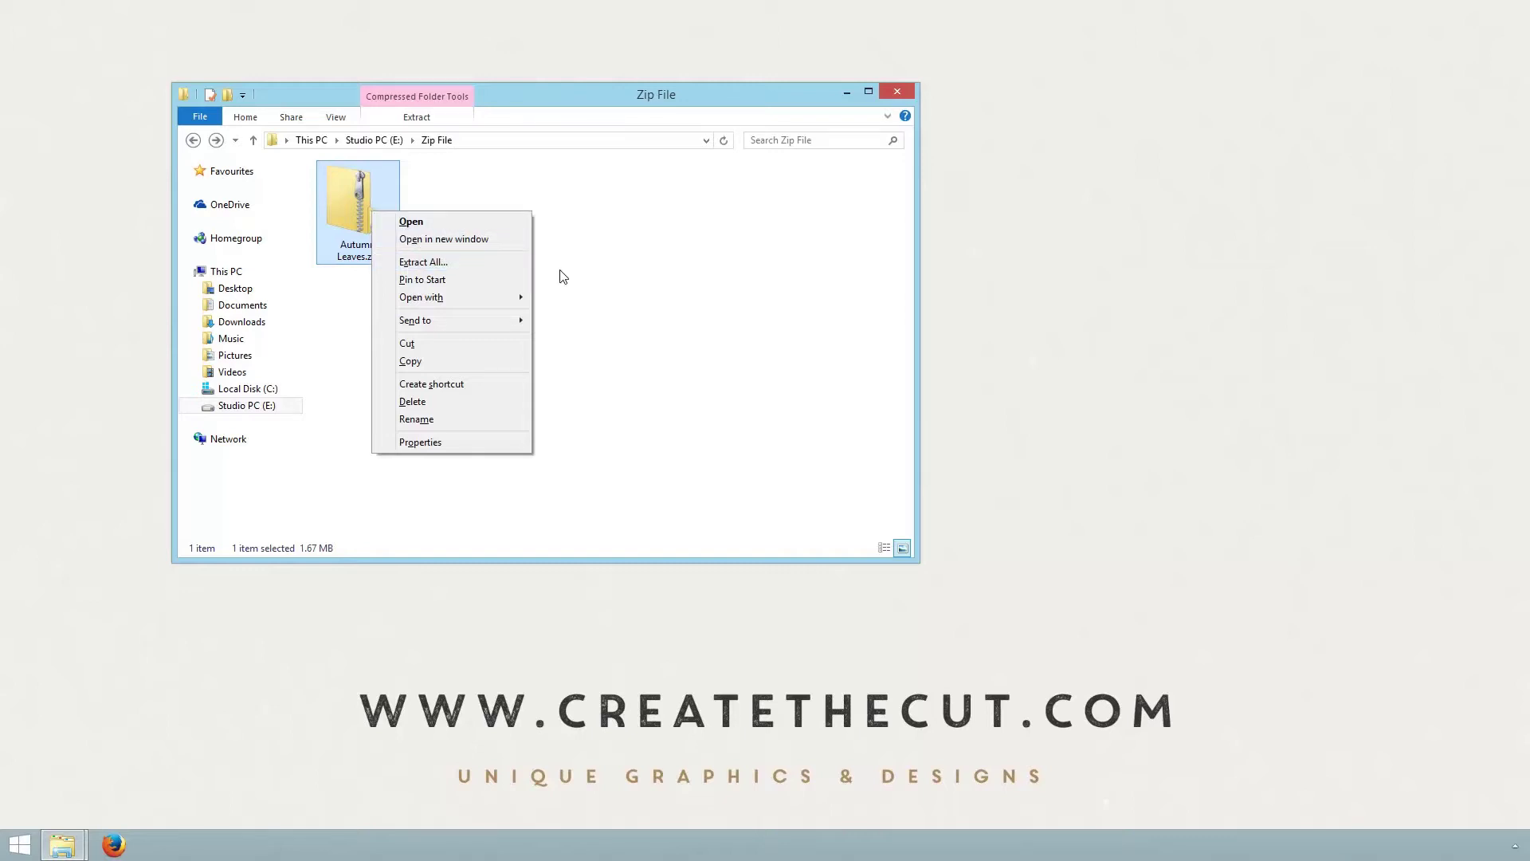
left_click(668, 290)
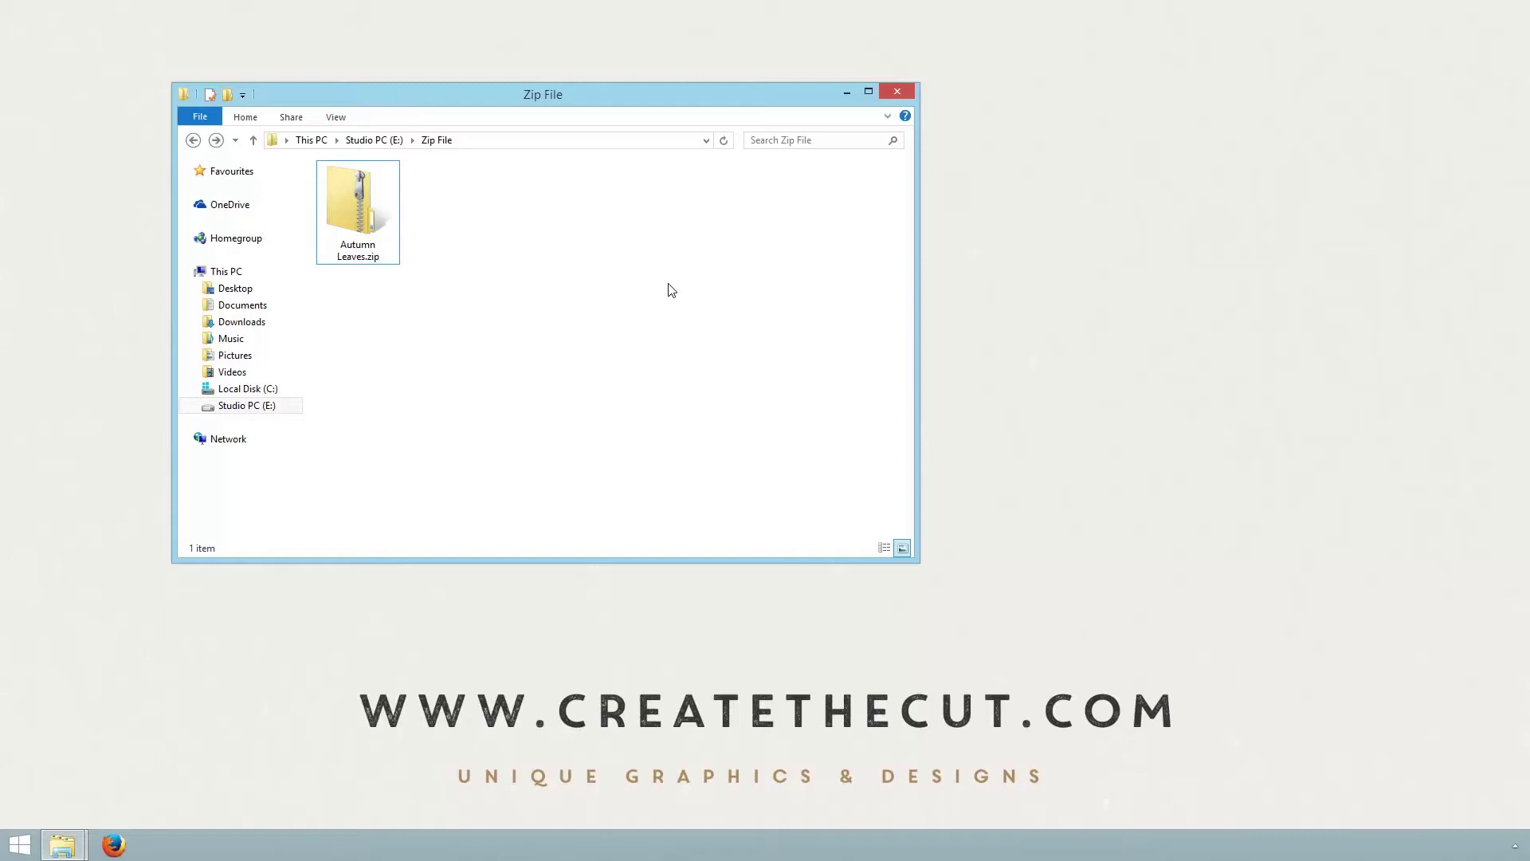
left_click(113, 847)
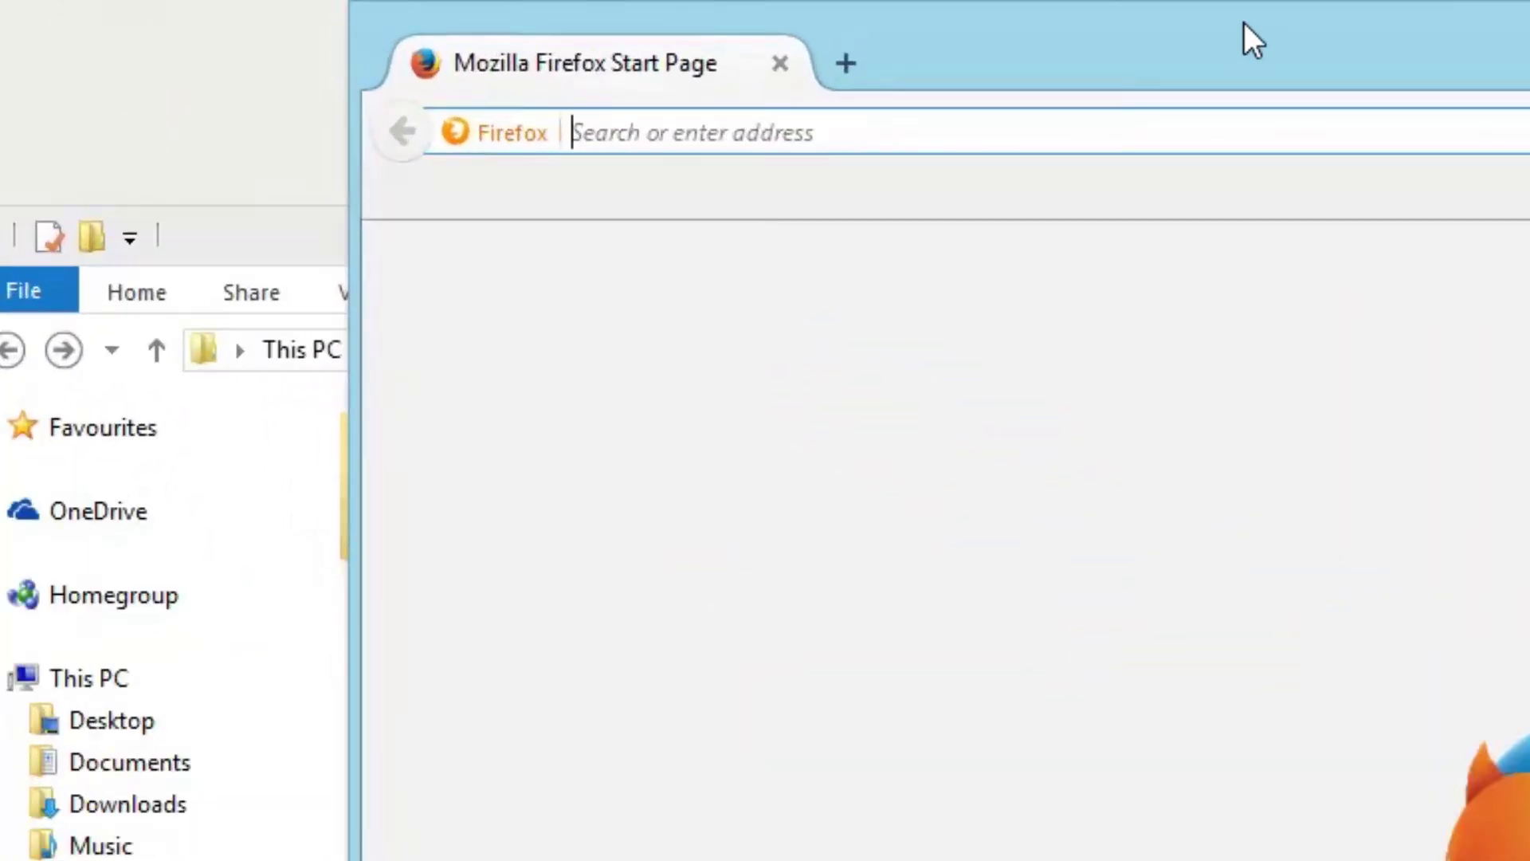
type("w")
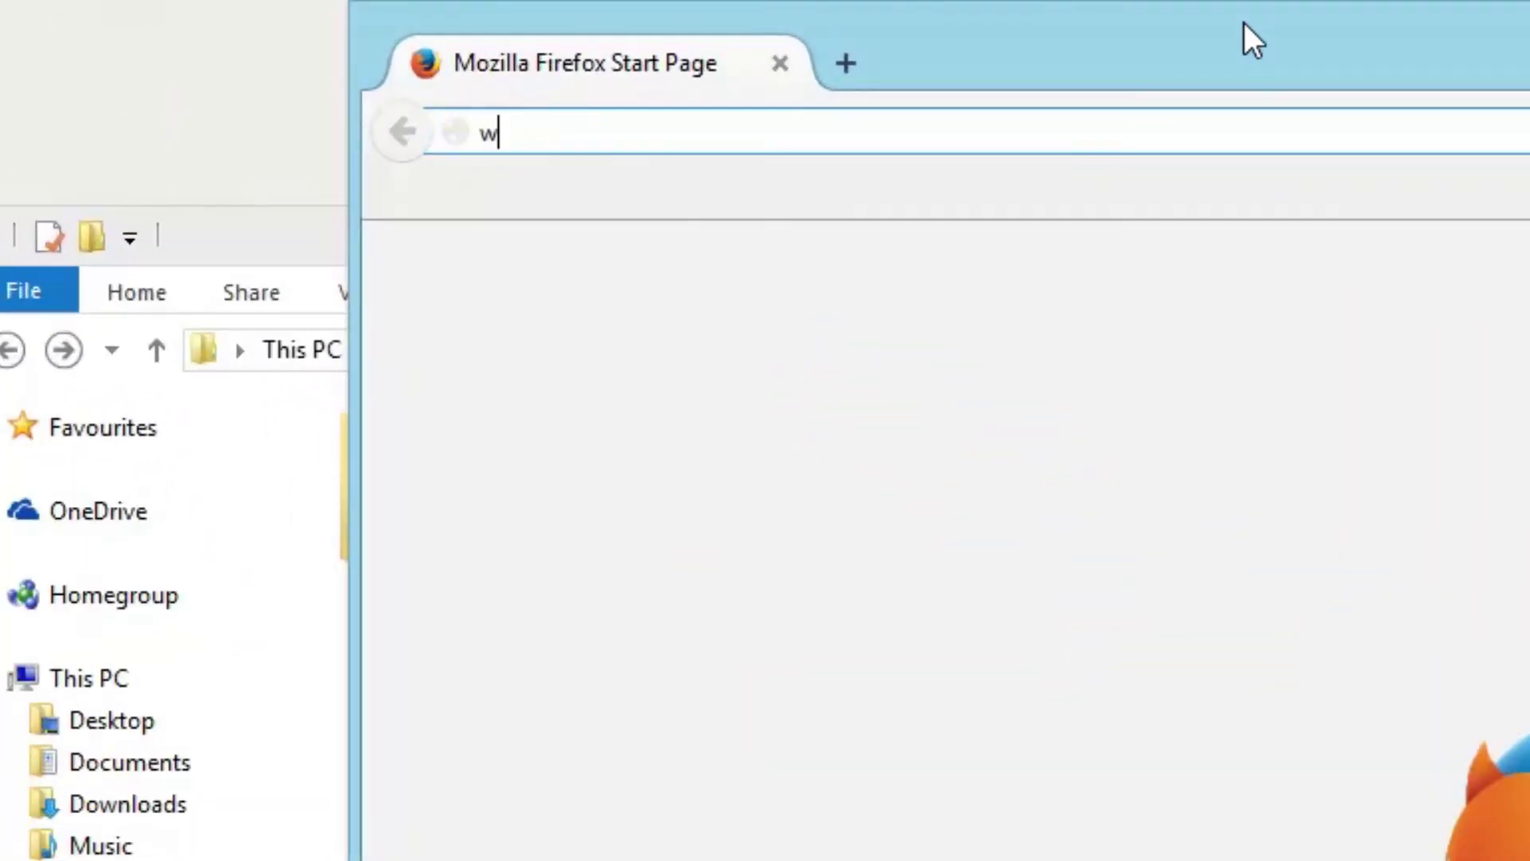
type("ww.7-")
type("zip.org")
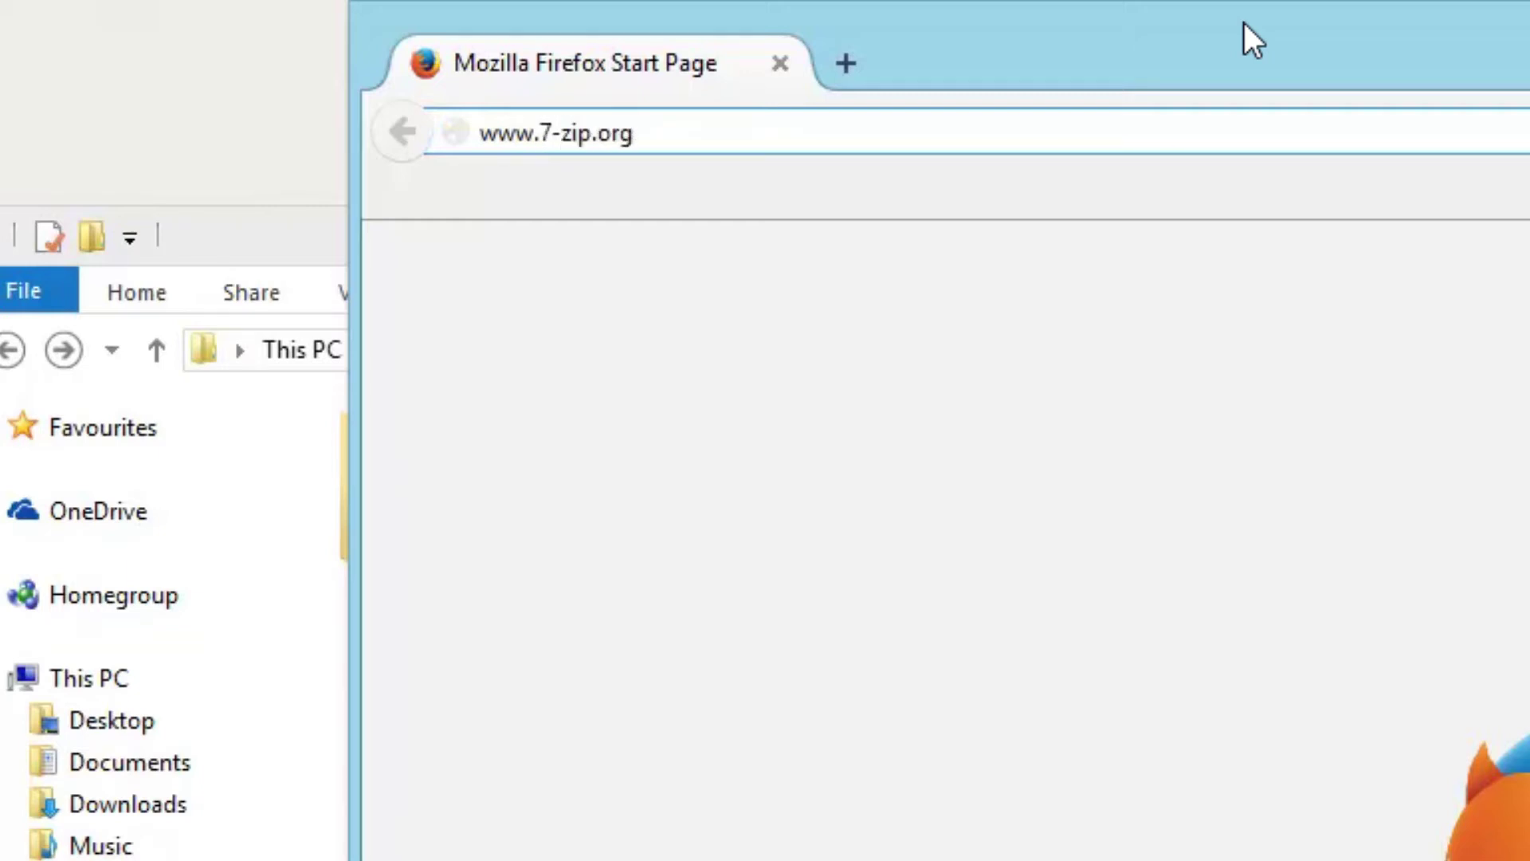
key("Return")
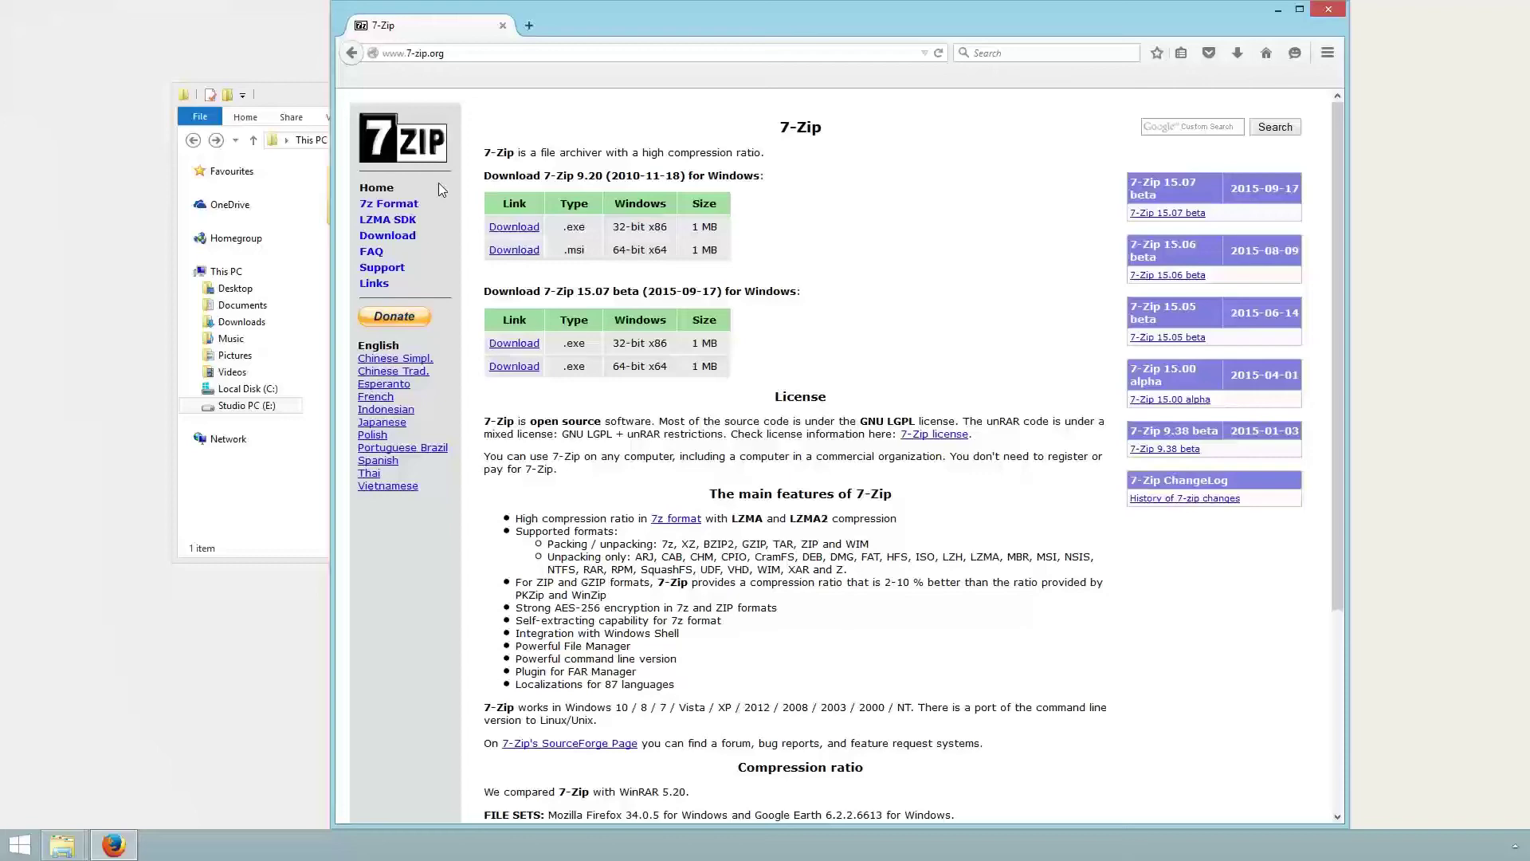
- Save the 64-bit 7-Zip 15.07 installer 7z1507-x64.exe and minimize Firefox
left_click(398, 240)
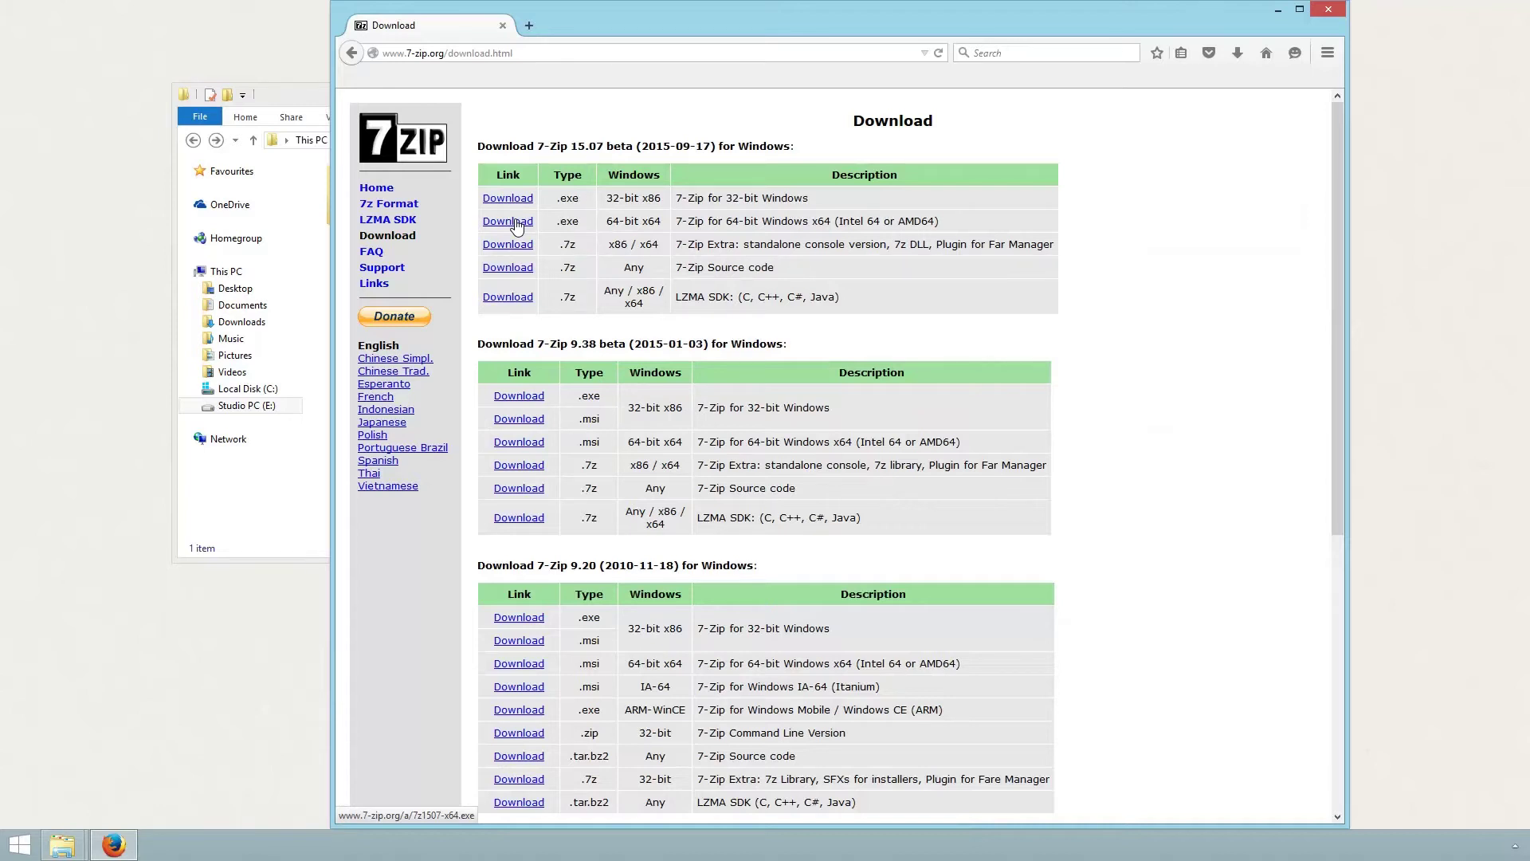
left_click(517, 226)
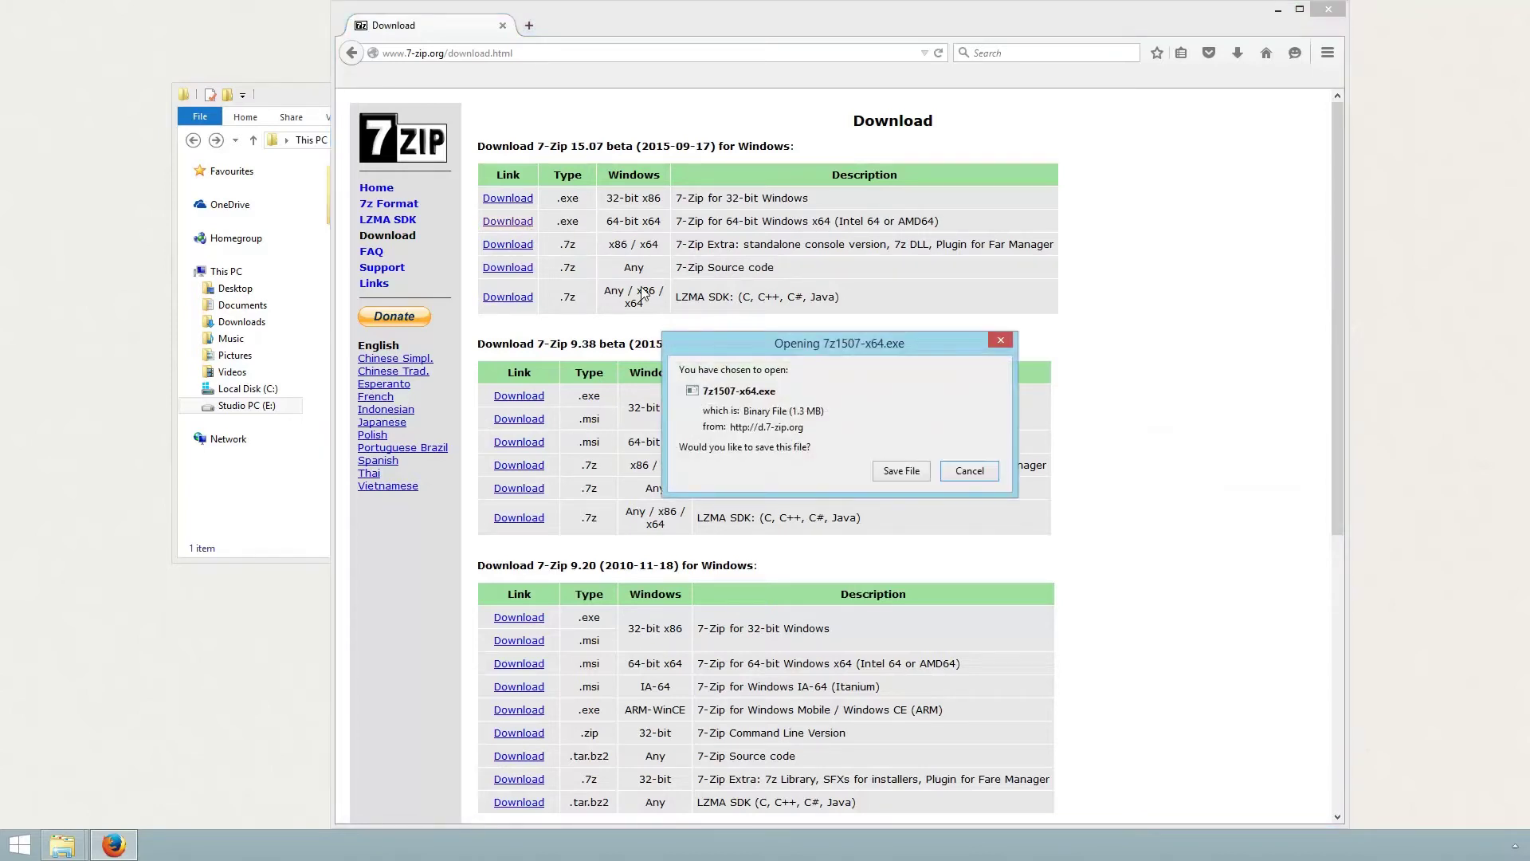
left_click(899, 471)
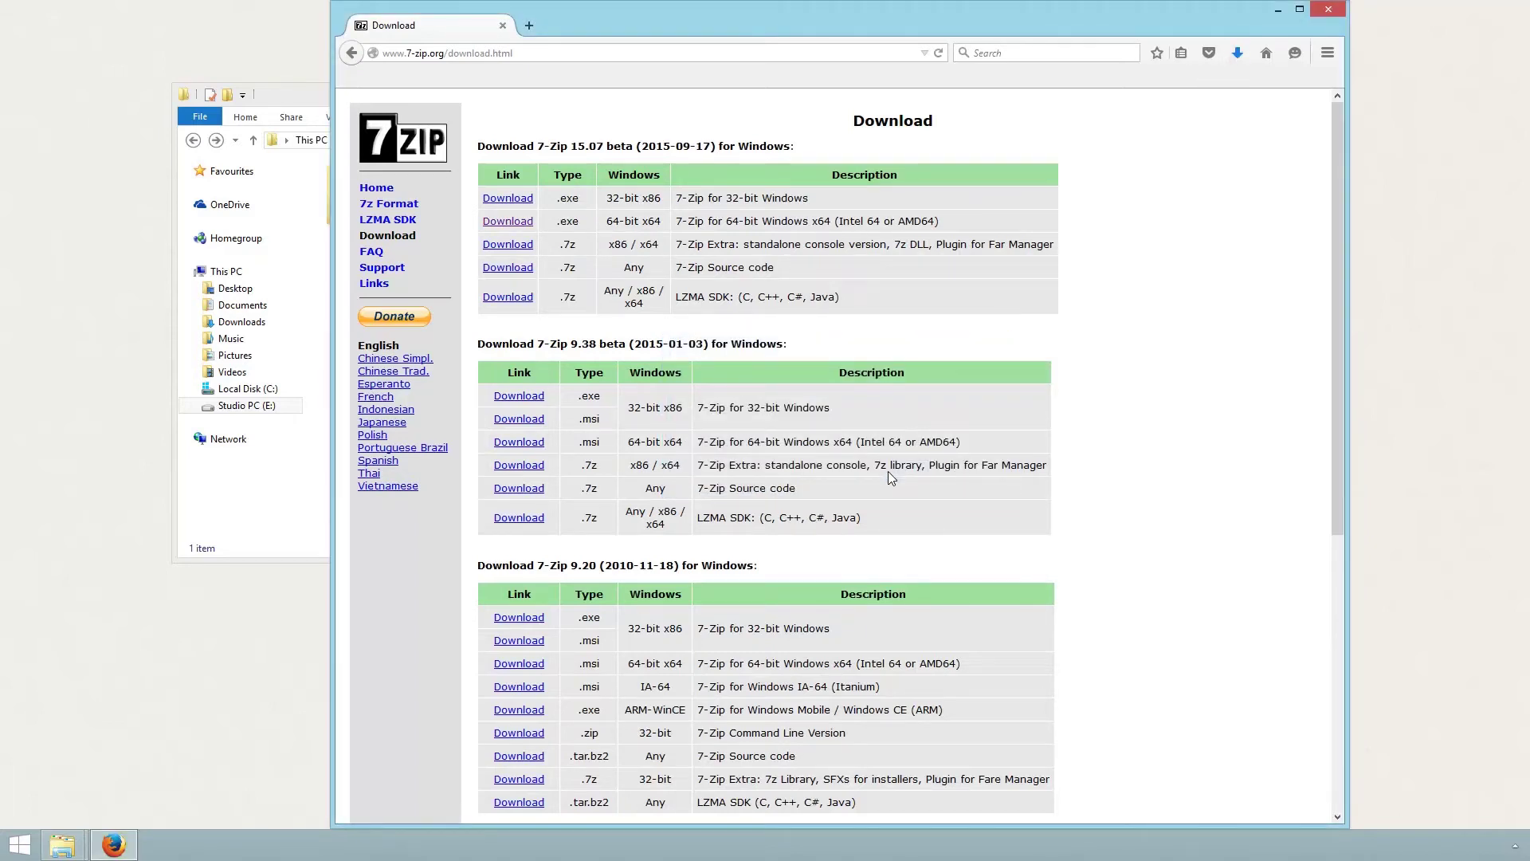
left_click(1279, 10)
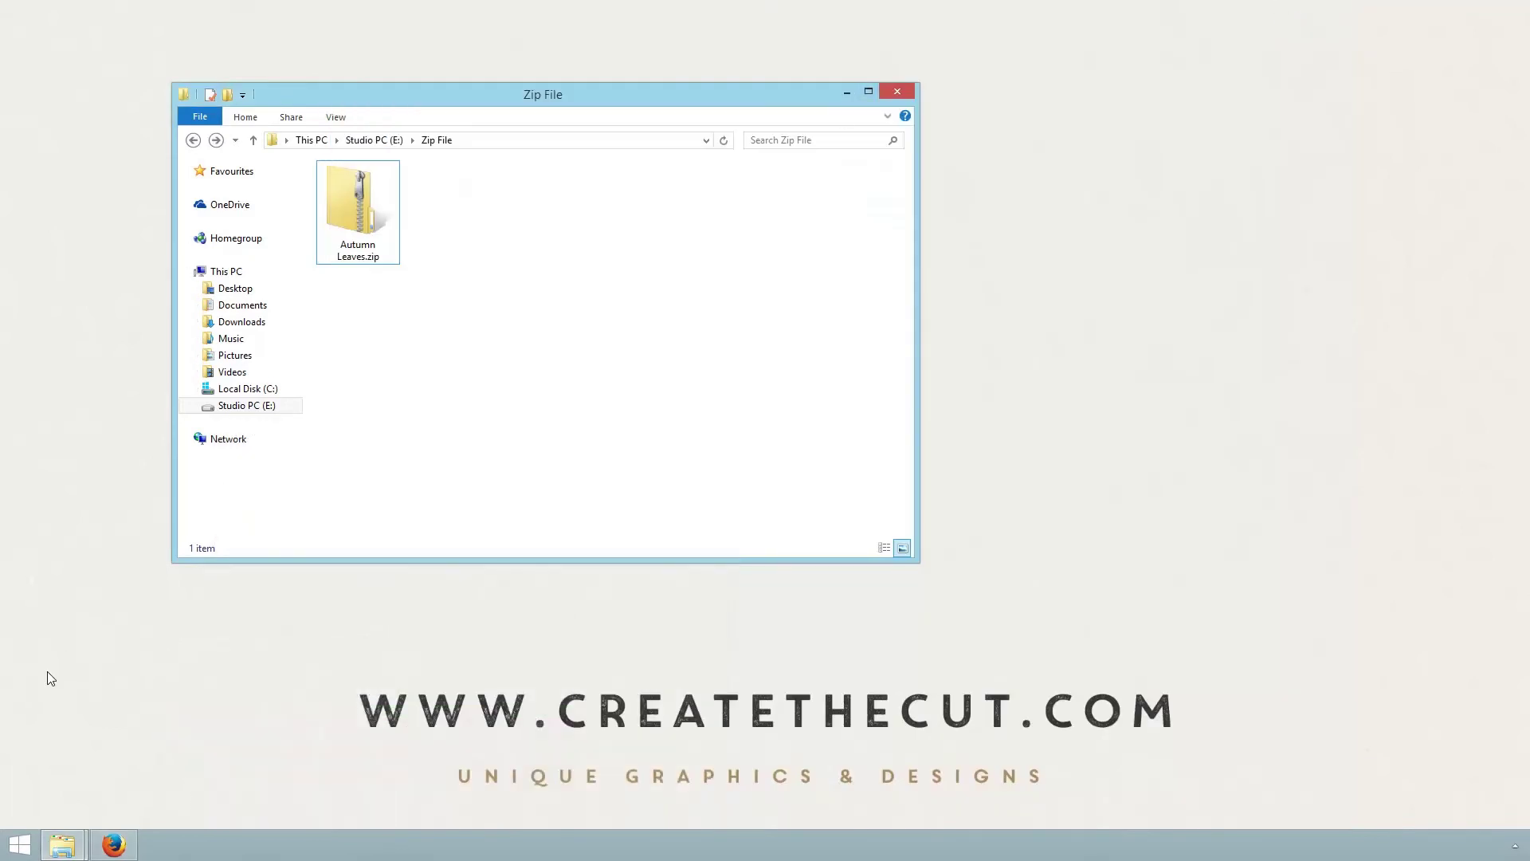
mouse_move(62, 845)
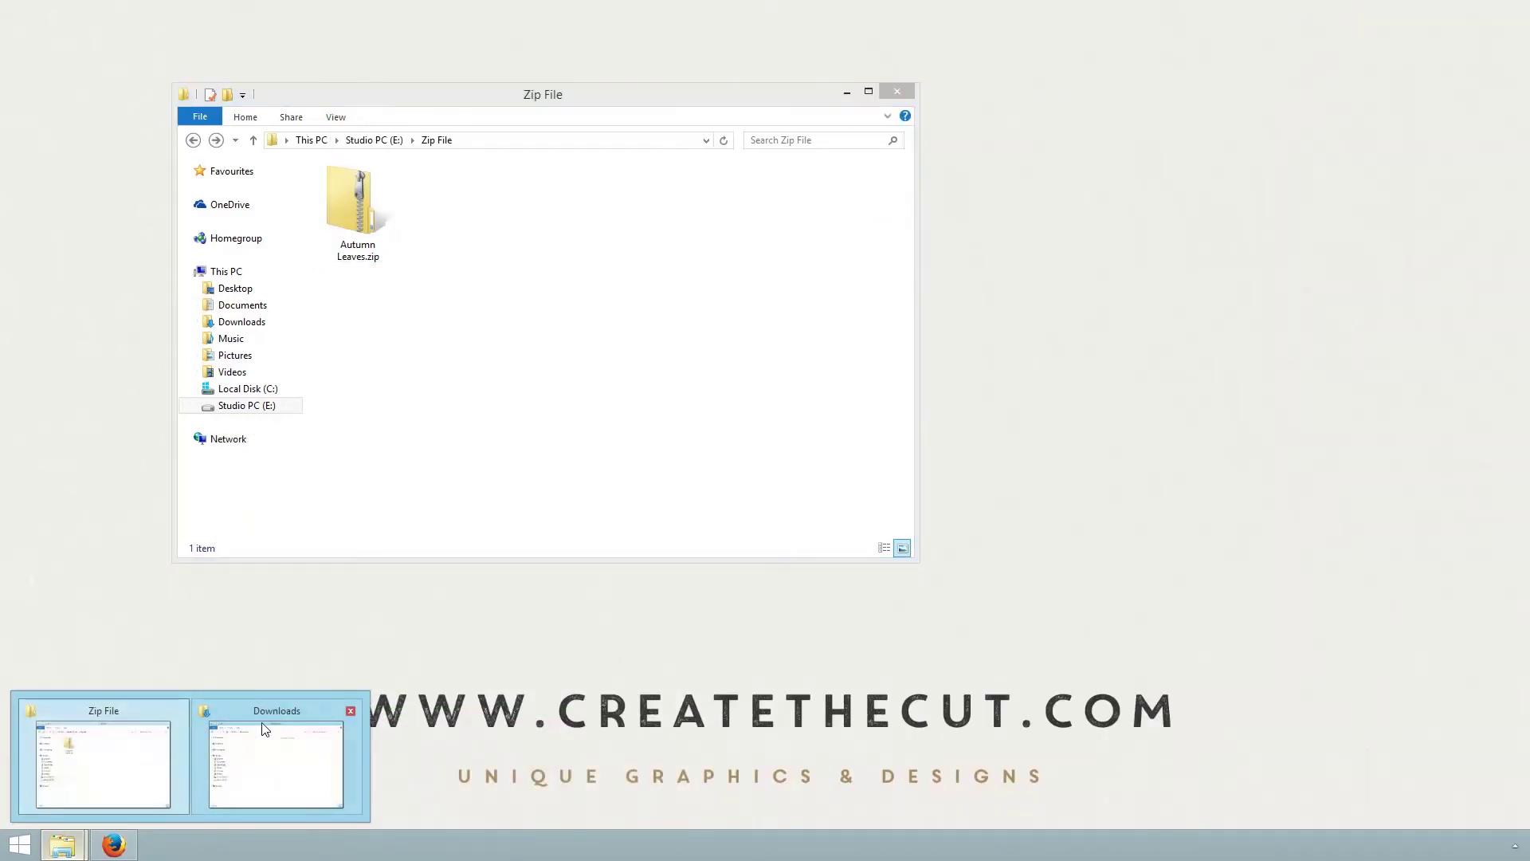
- Run 7z1507-x64.exe from the Downloads folder and complete the 7-Zip 15.07 installation
left_click(269, 716)
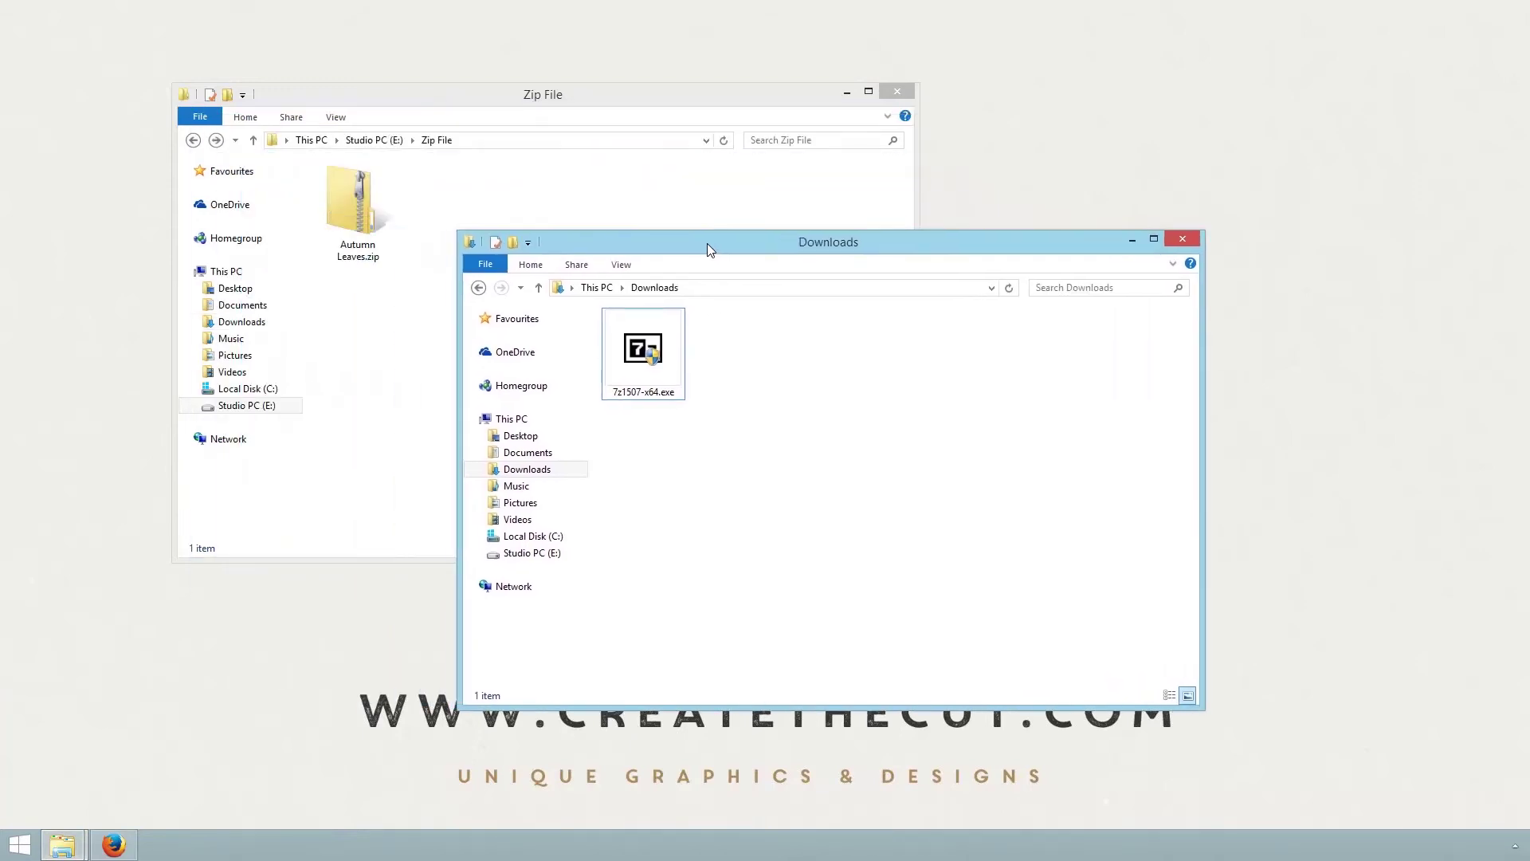
left_click_drag(442, 114, 714, 242)
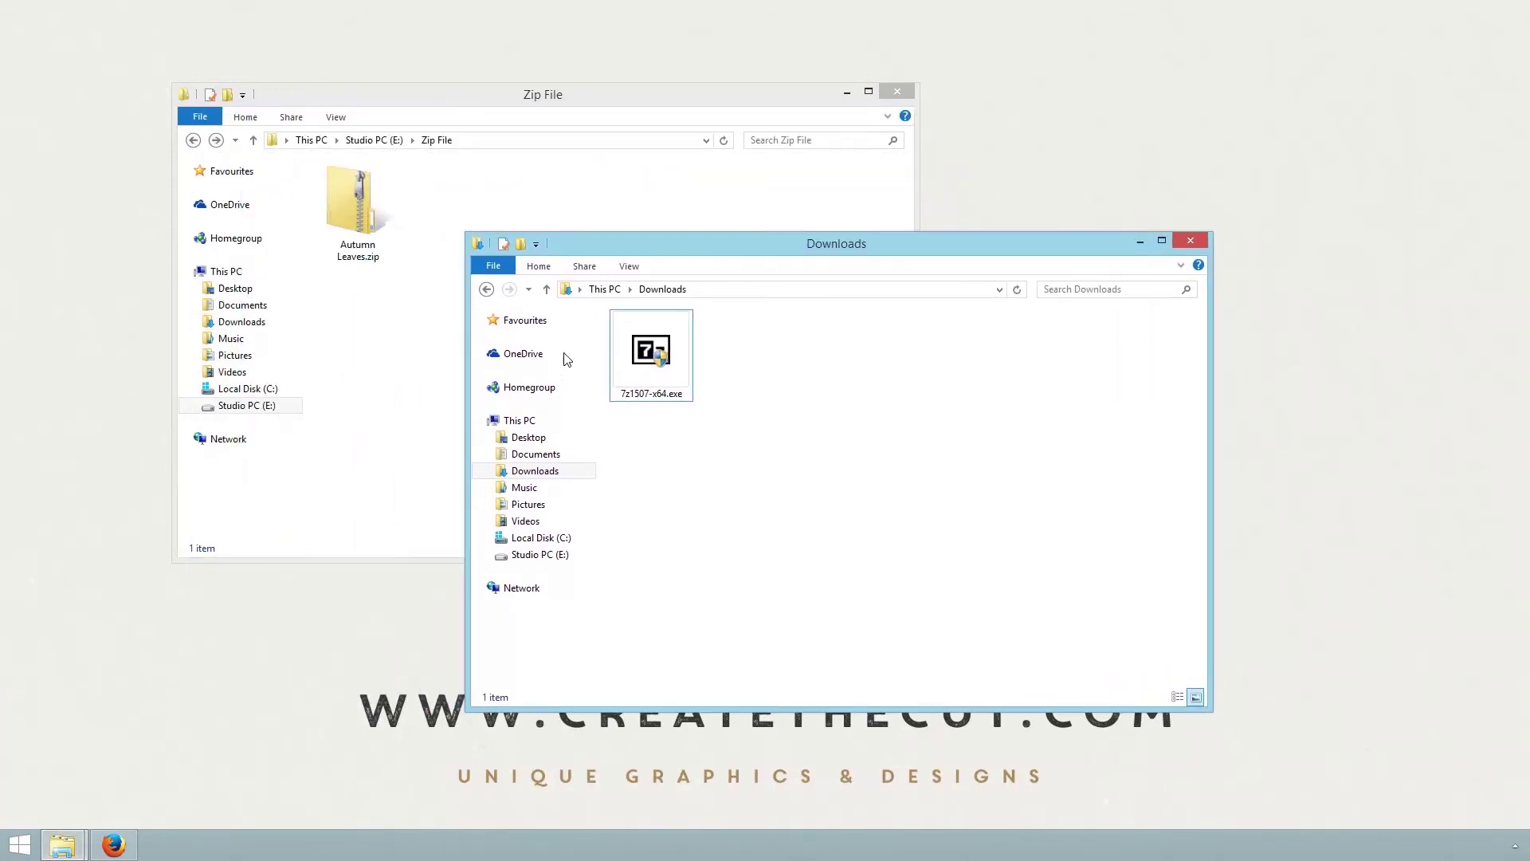
left_click(517, 477)
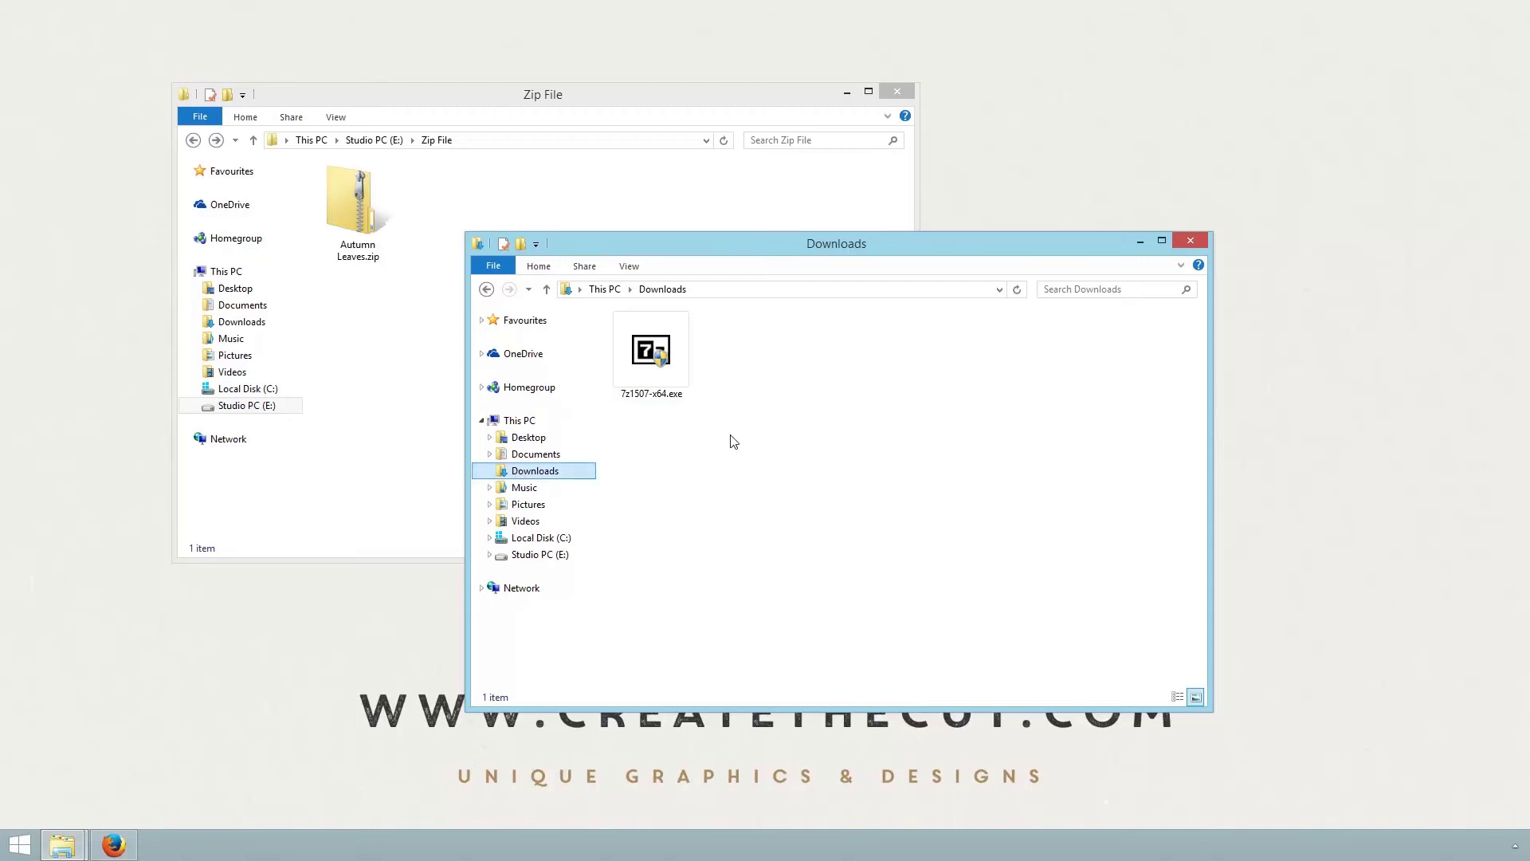
double_click(676, 362)
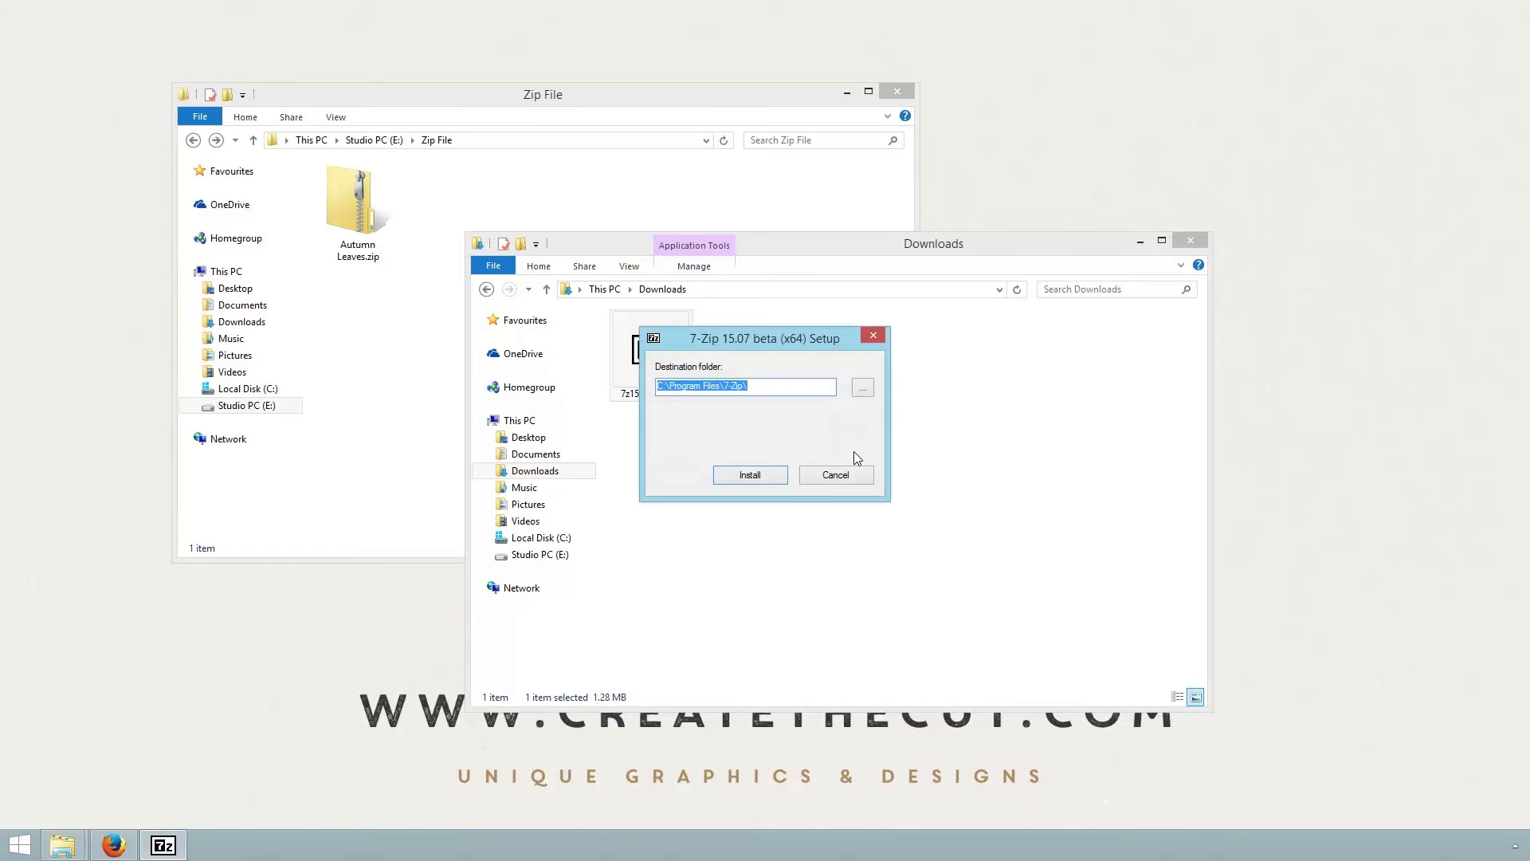
left_click(763, 475)
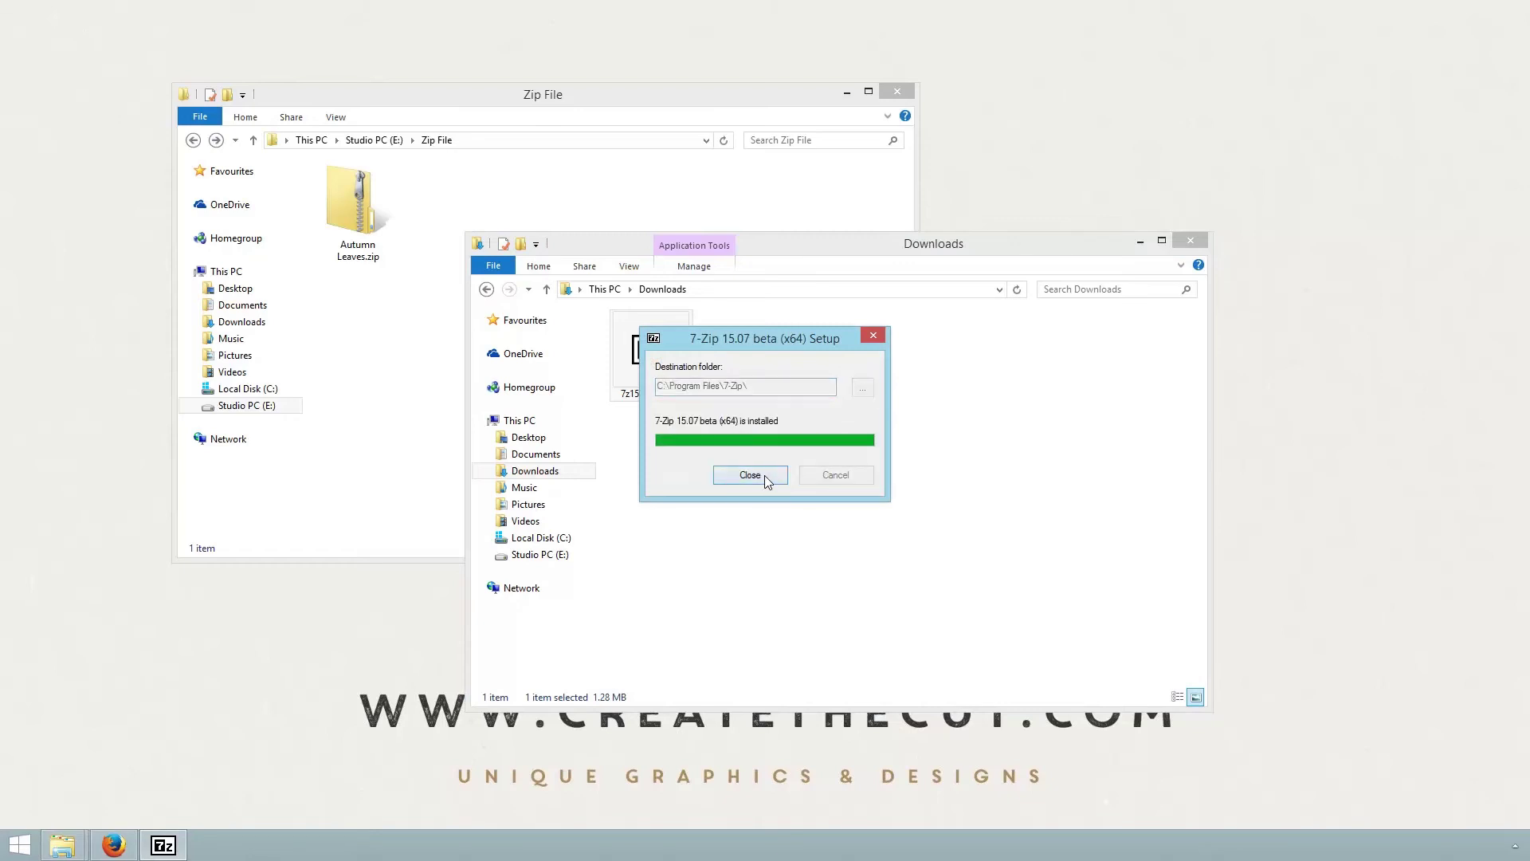
left_click(765, 475)
- Use 7-Zip's Extract Here on Autumn Leaves.zip and open the new Autumn Leaves folder
right_click(391, 218)
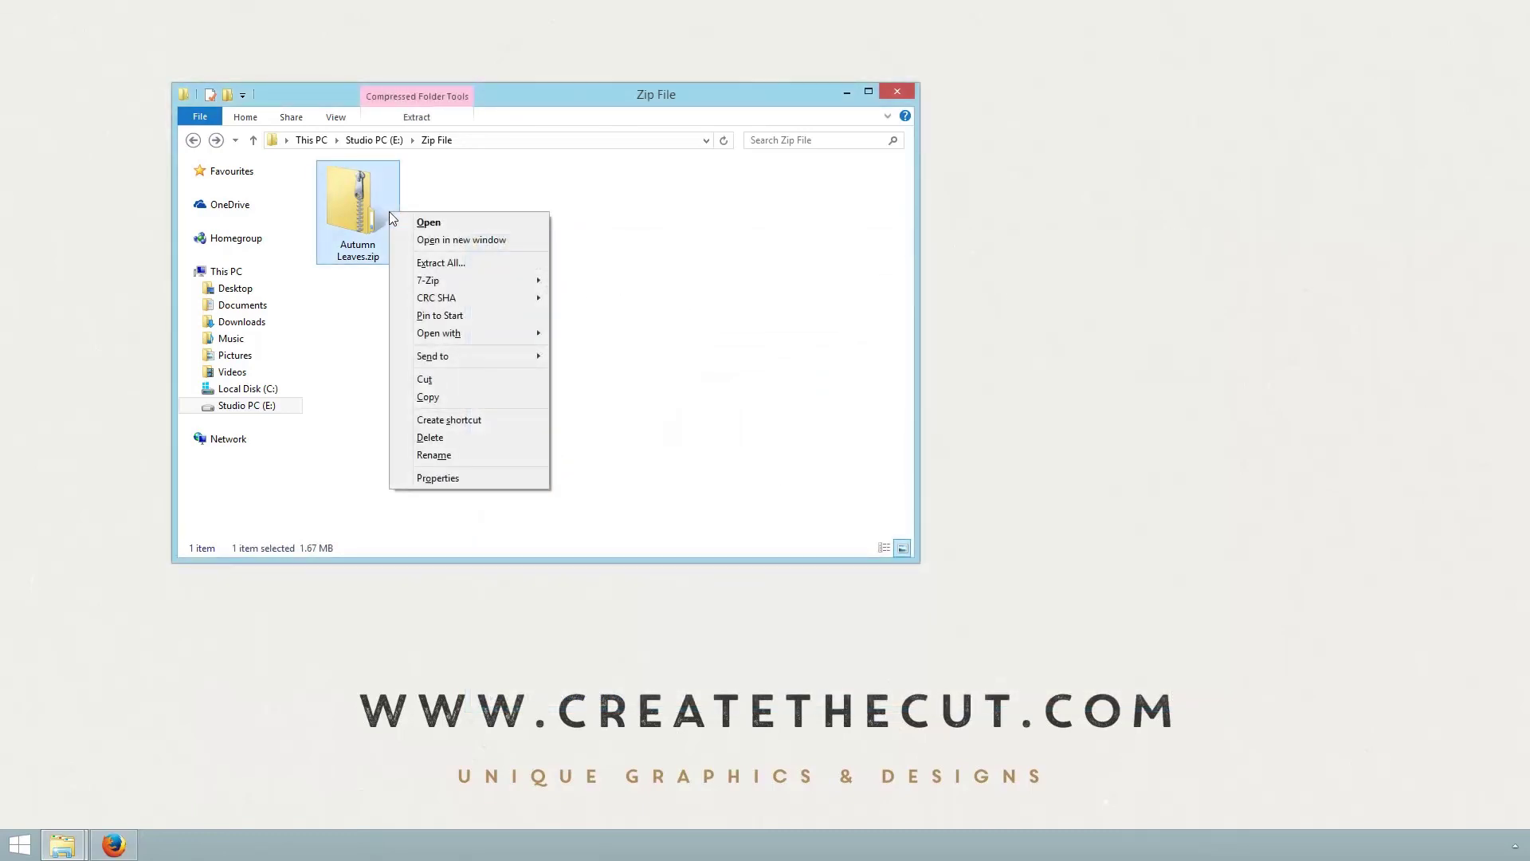
mouse_move(428, 281)
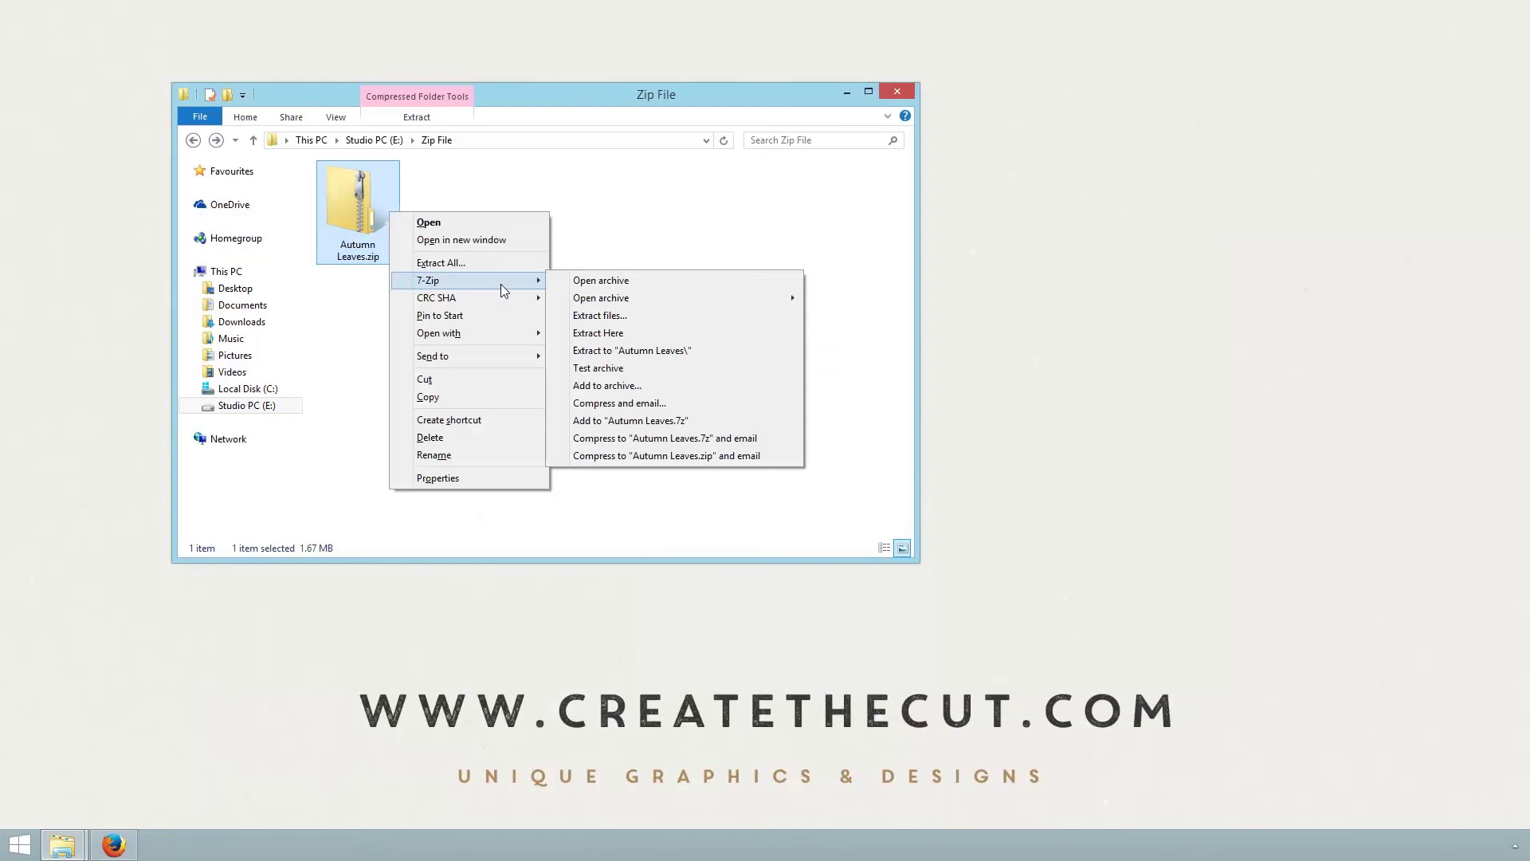
mouse_move(601, 298)
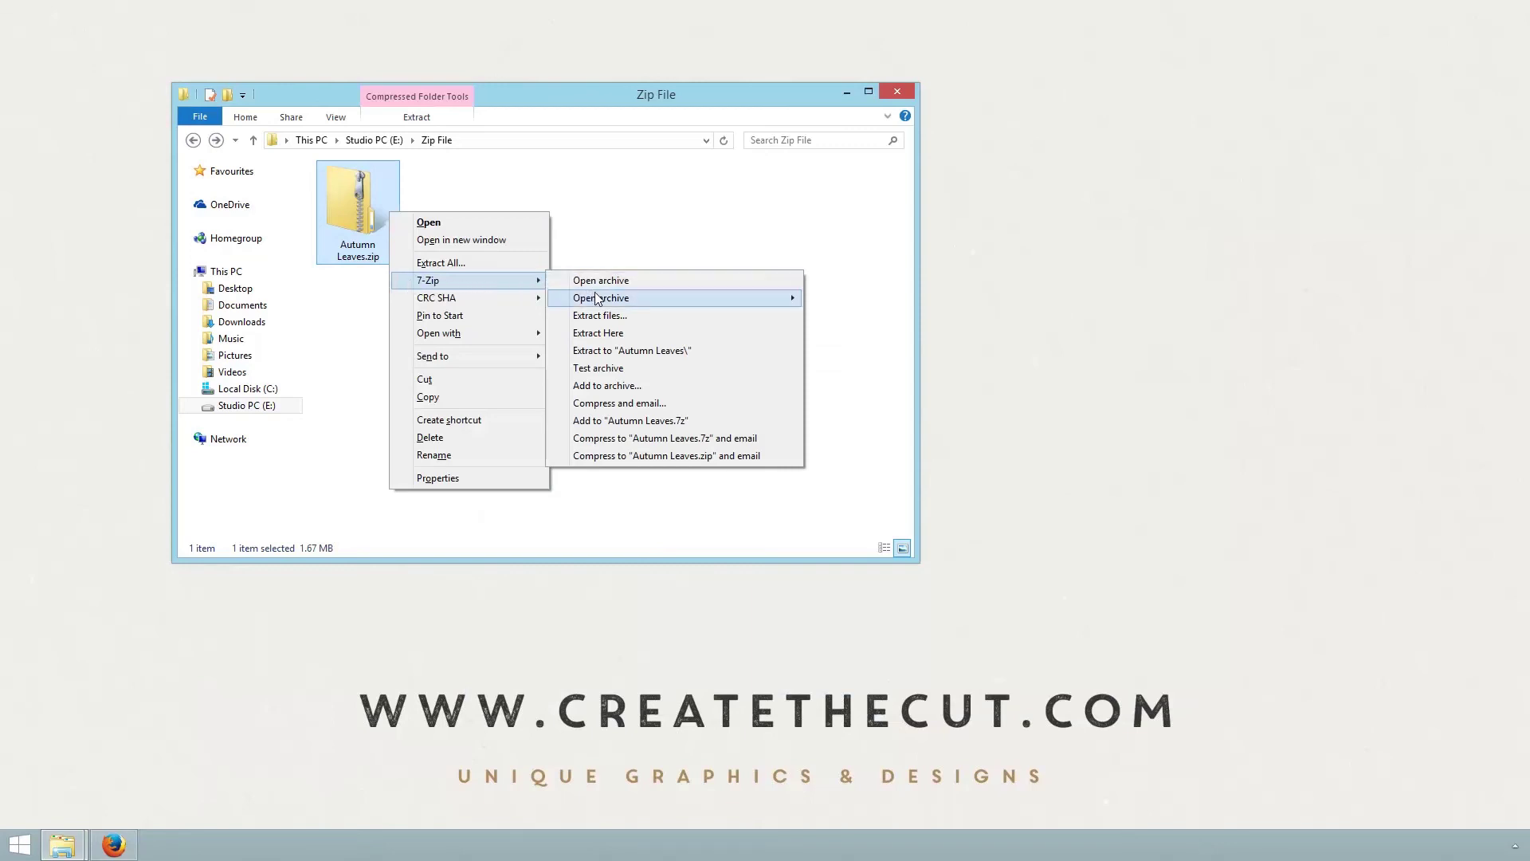
left_click(630, 336)
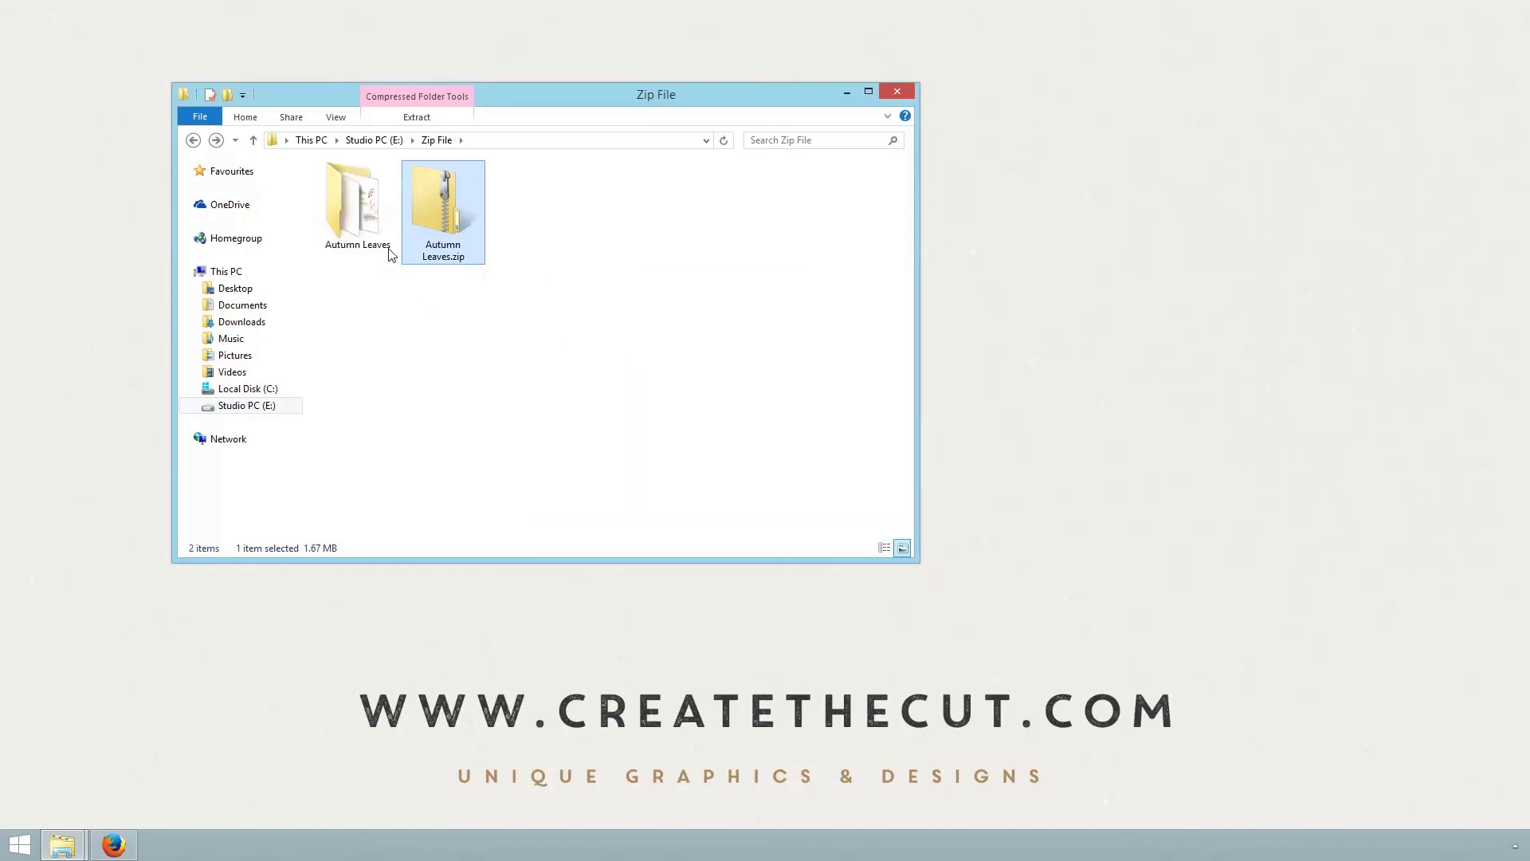
double_click(358, 197)
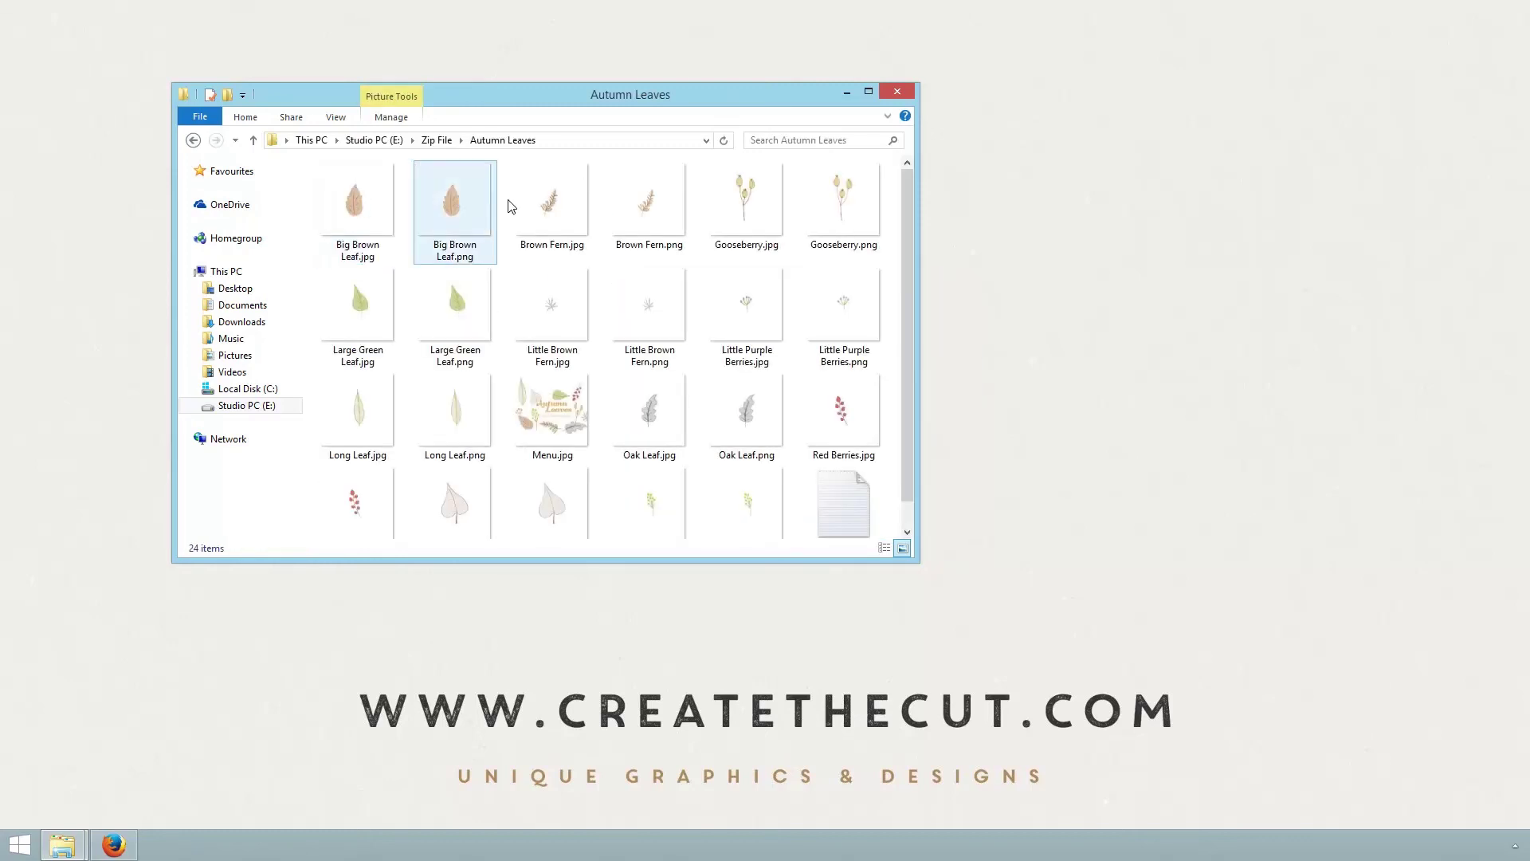